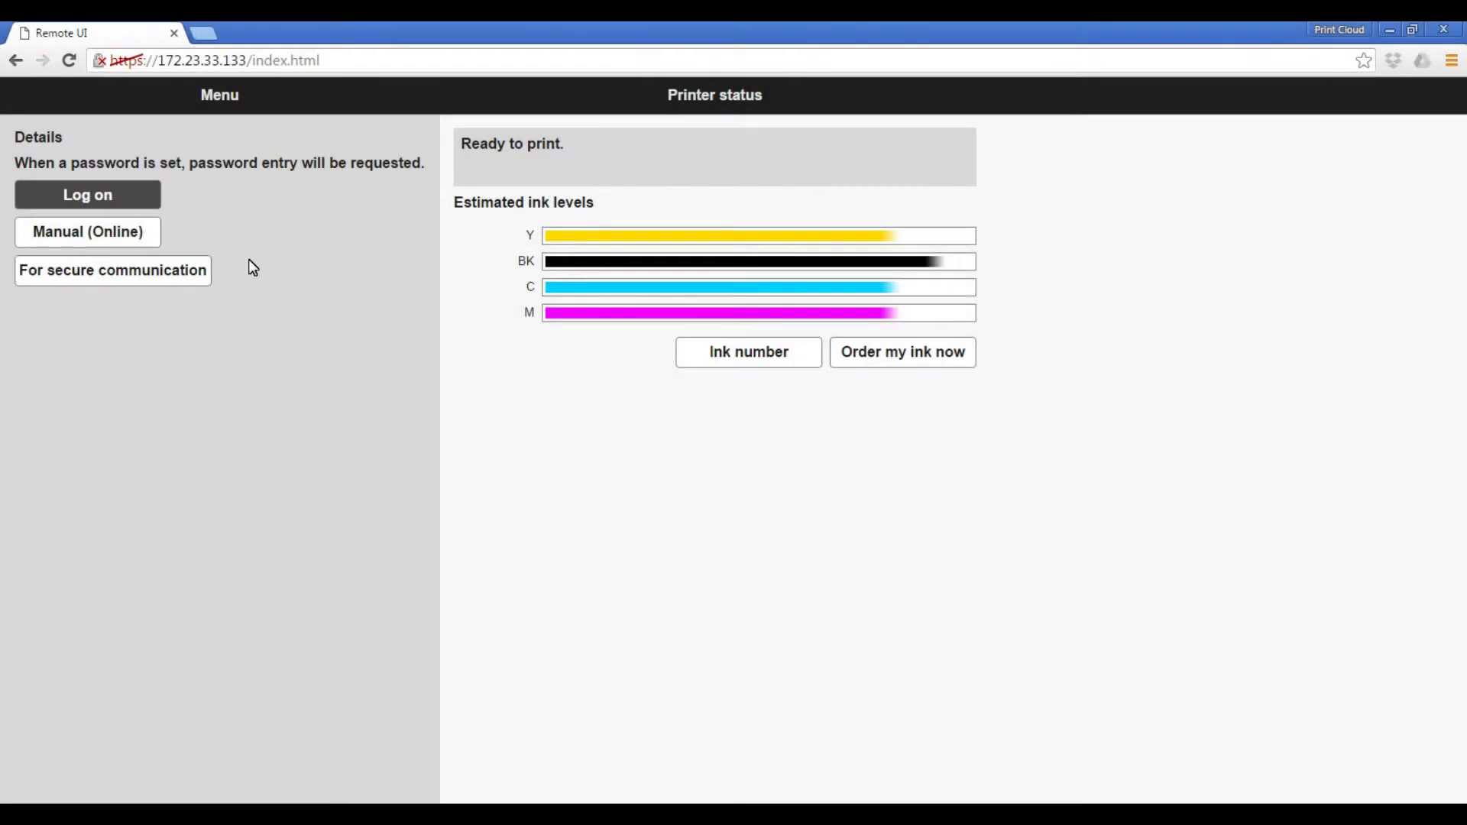
Step: Log on to Remote UI as administrator by entering the administrator password
left_click(103, 202)
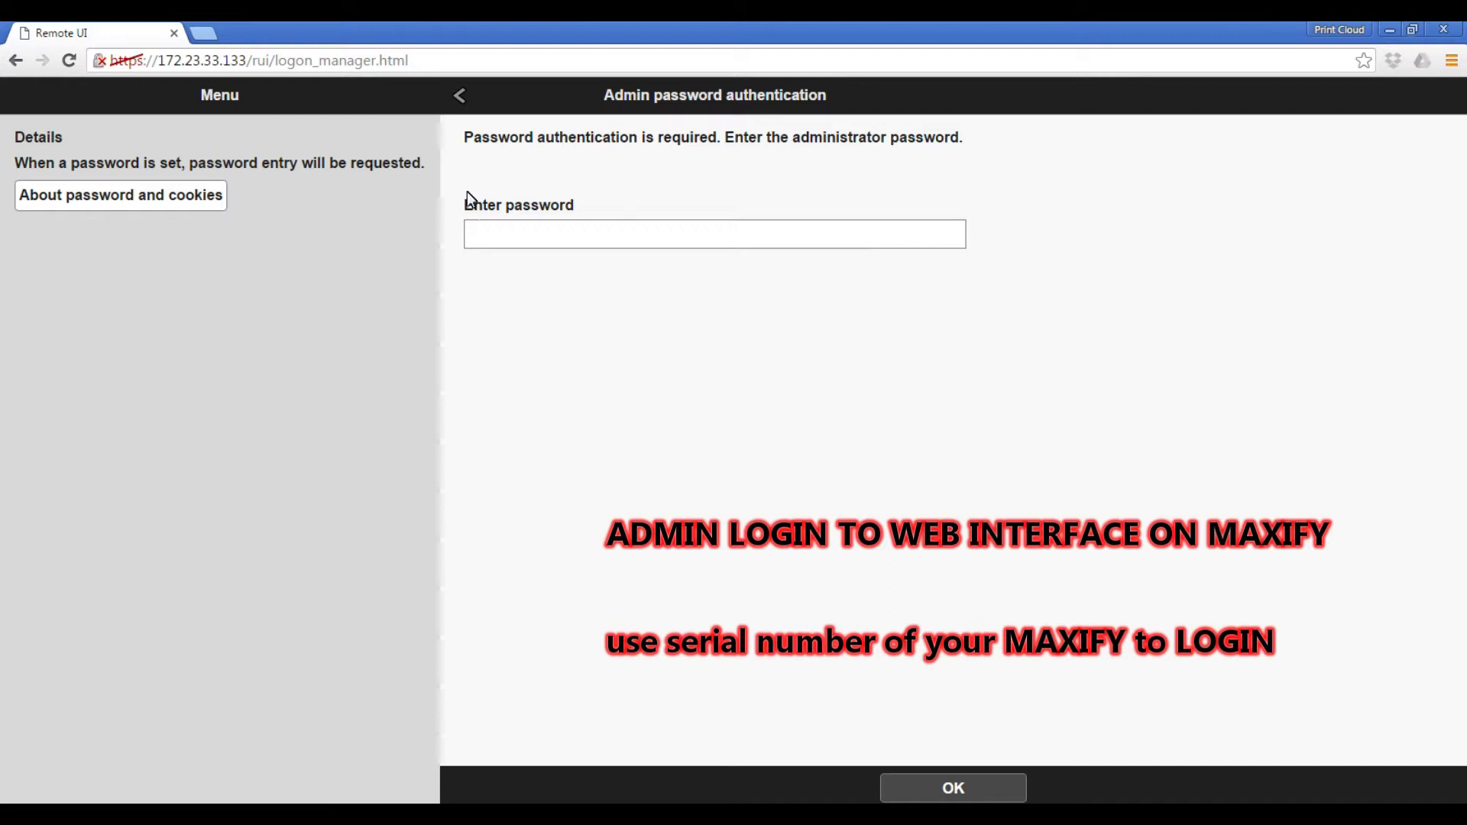
left_click(486, 246)
type("••••••")
left_click(936, 791)
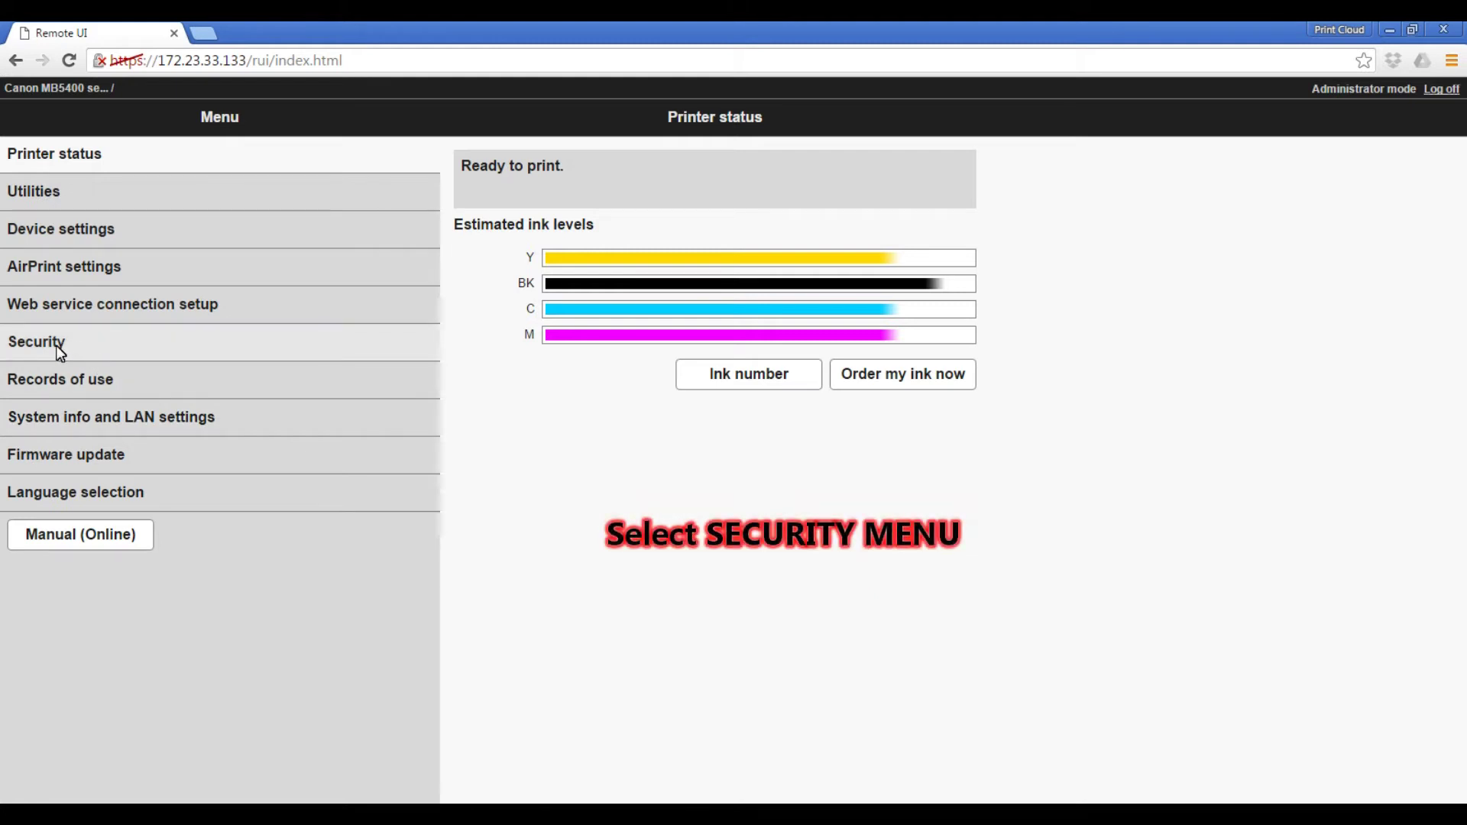
Step: Go to Security > Operation restrictions > Enable/disable restrictions
left_click(56, 346)
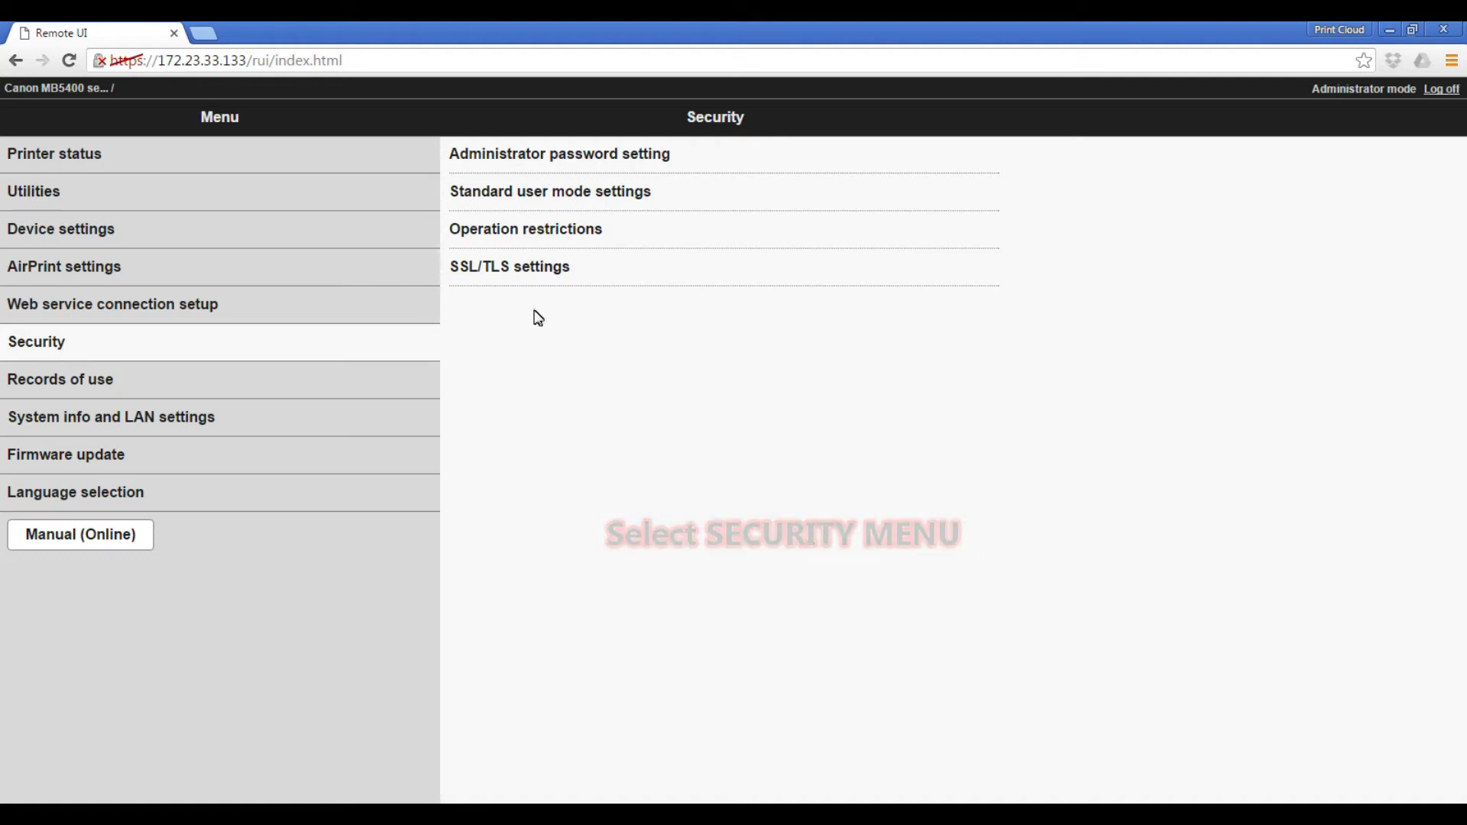
left_click(569, 233)
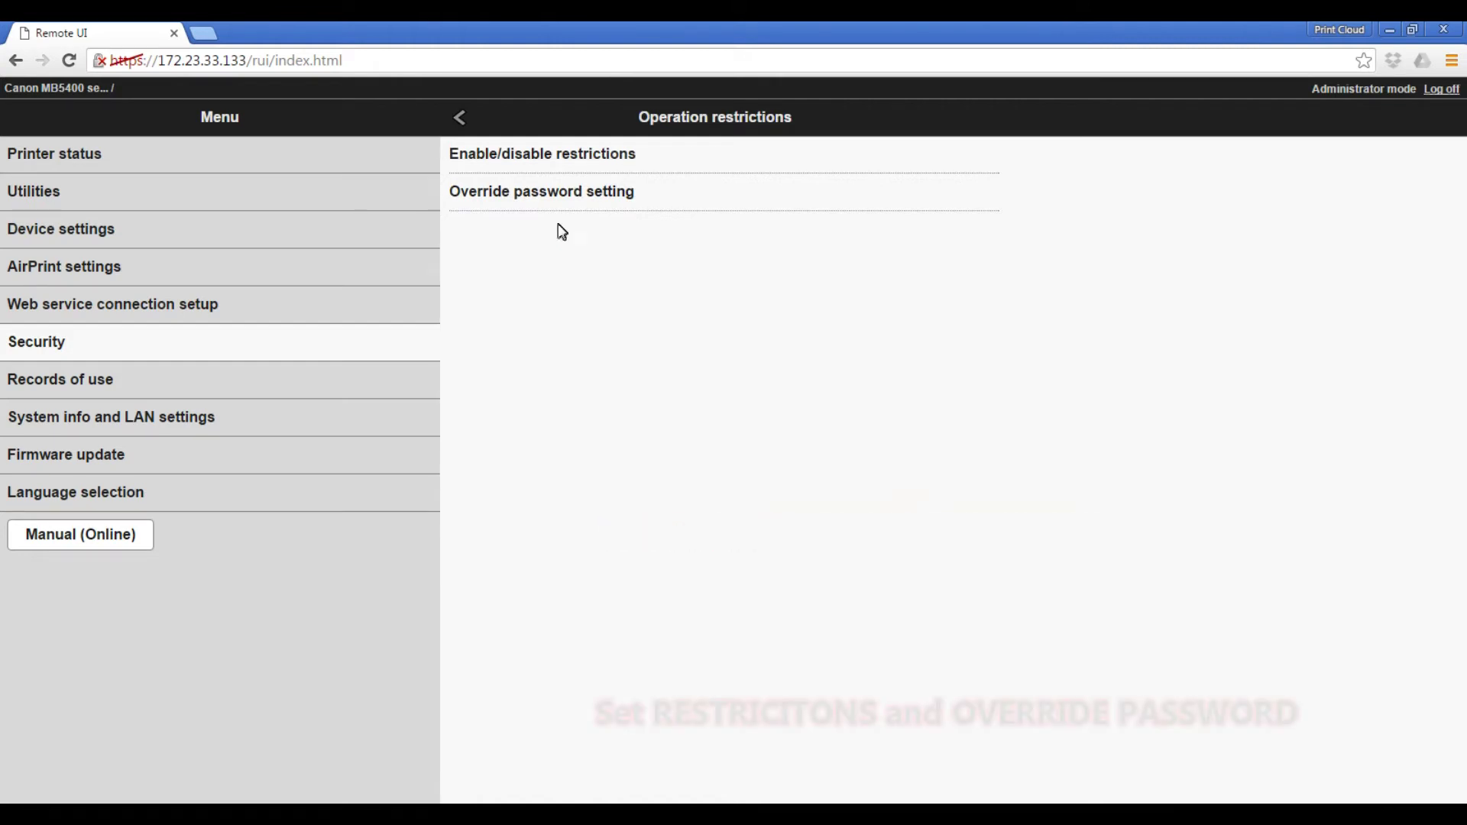
left_click(547, 156)
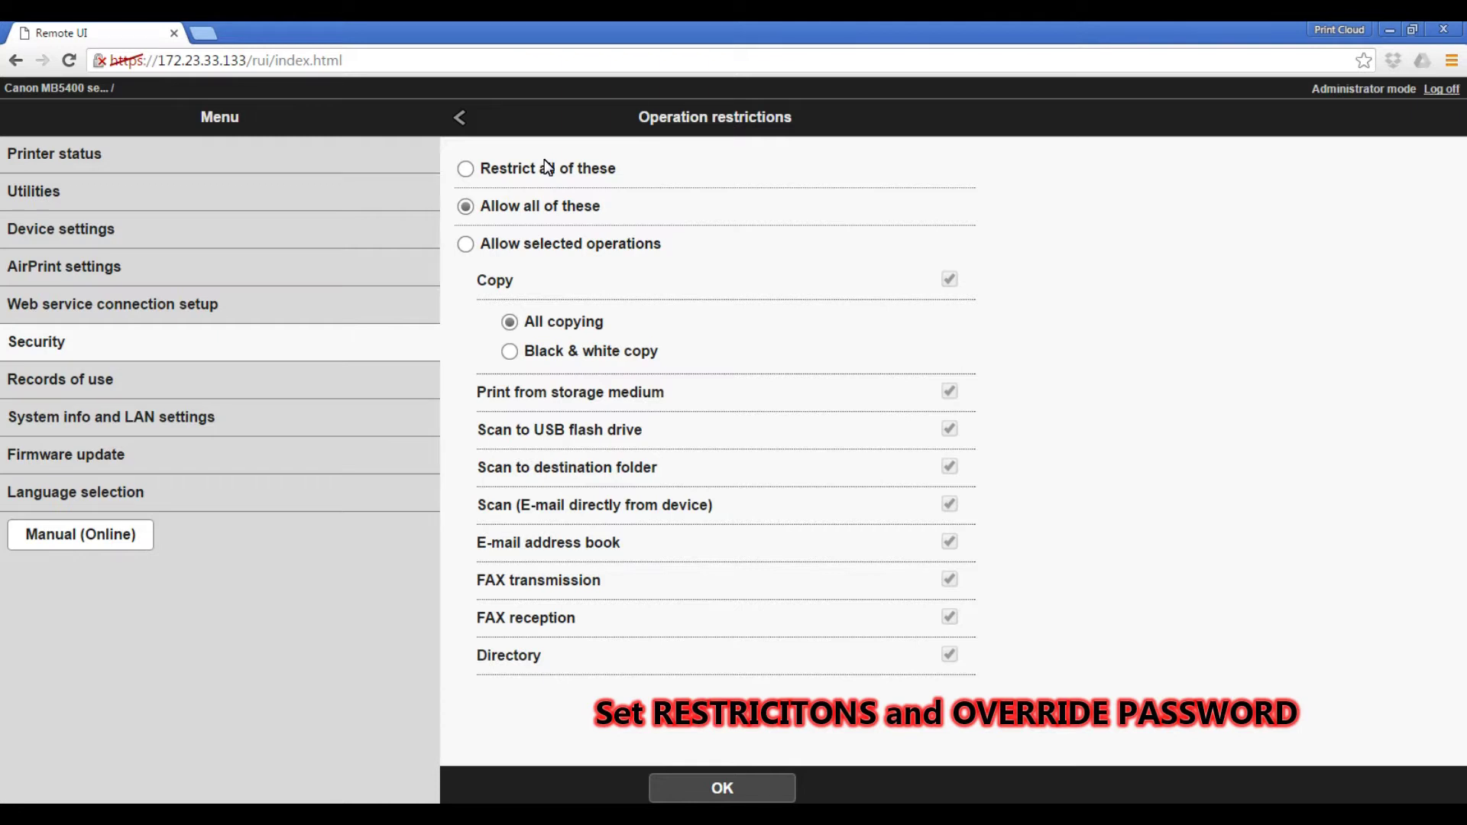
Step: Allow selected operations only: black & white copy, with USB scan, FAX transmission and reception disabled
left_click(532, 259)
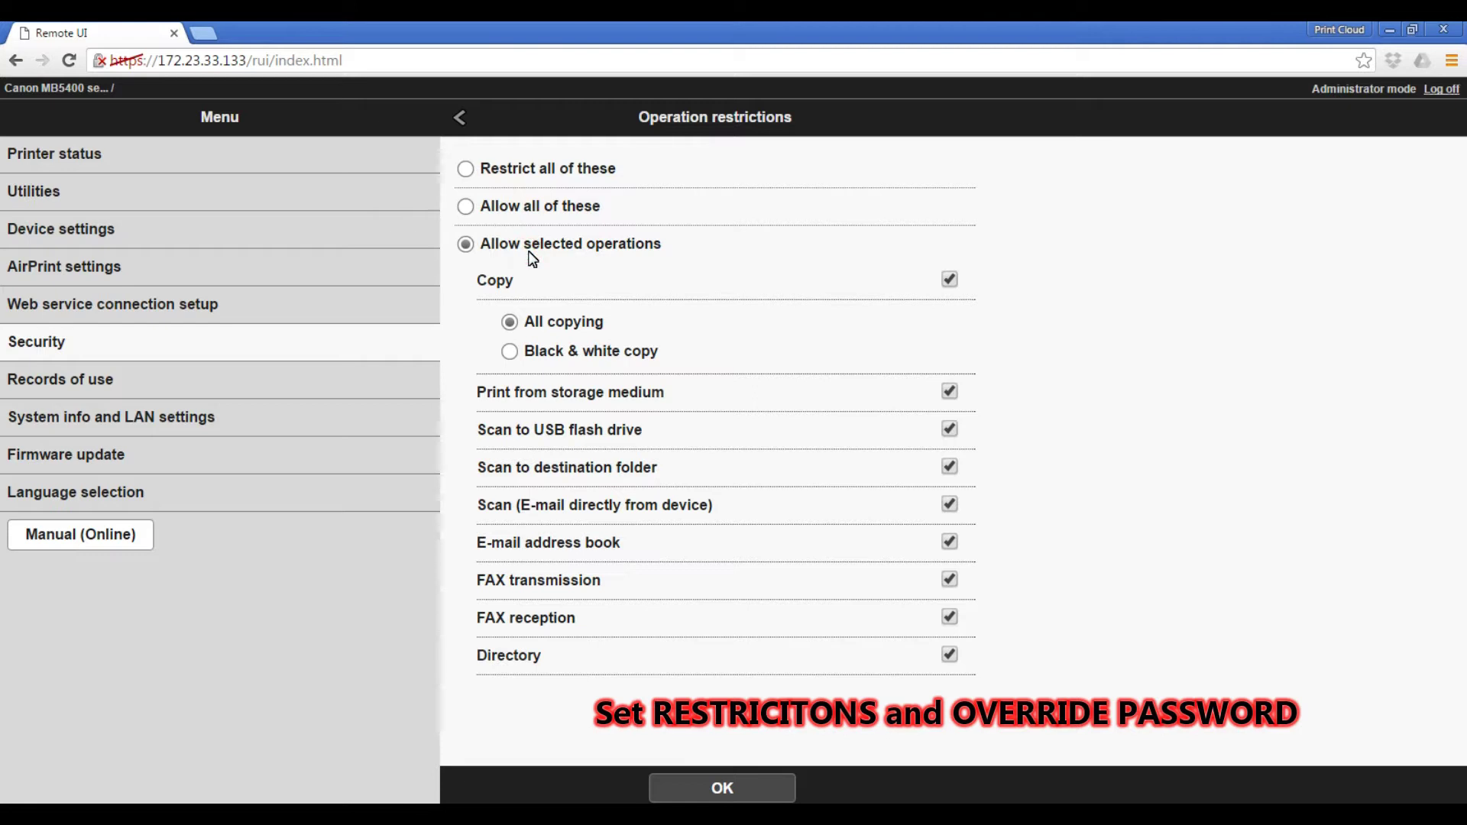
left_click(557, 355)
left_click(950, 431)
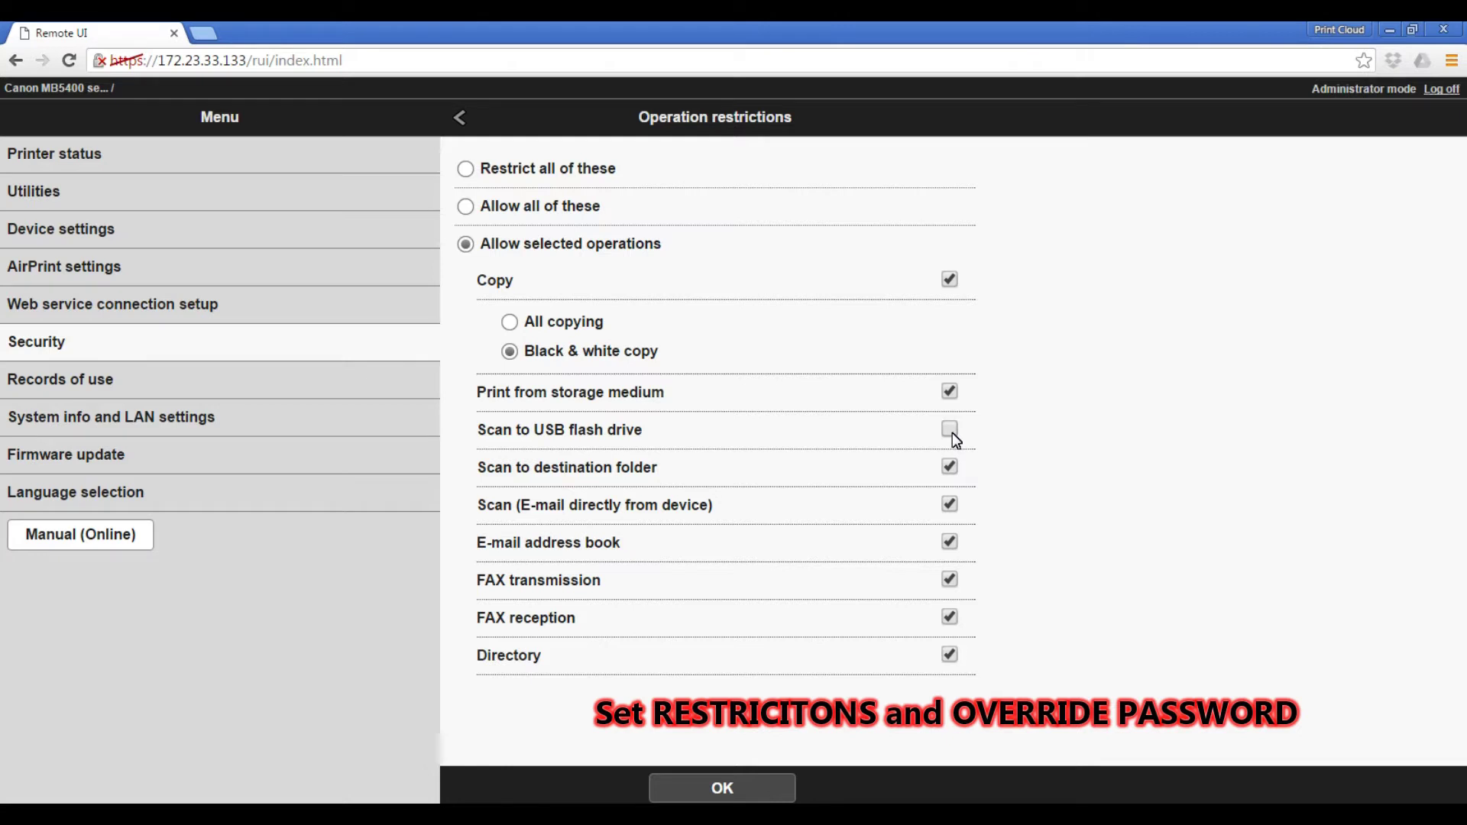
left_click(952, 584)
left_click(949, 617)
left_click(722, 788)
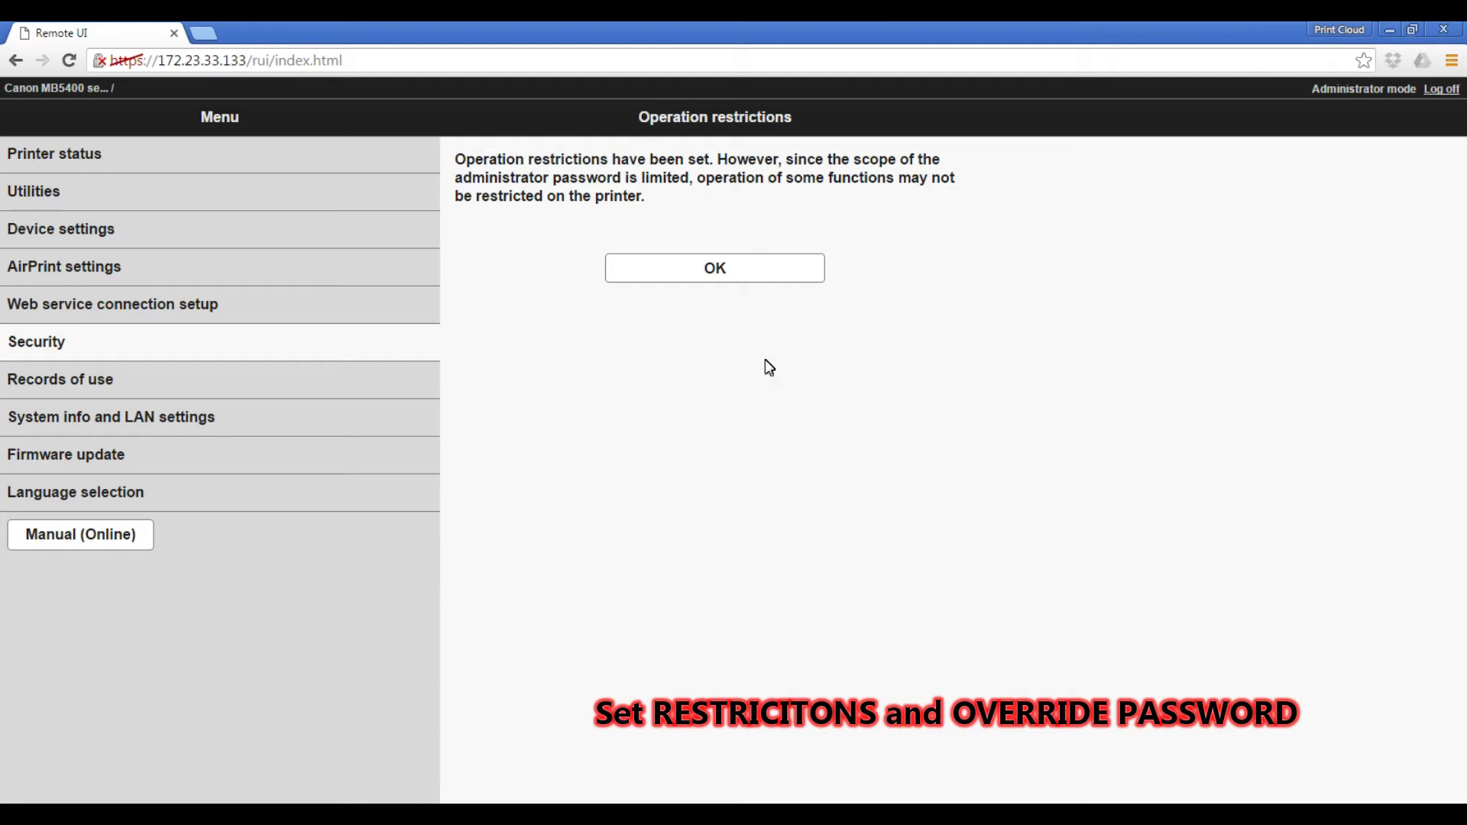
left_click(708, 275)
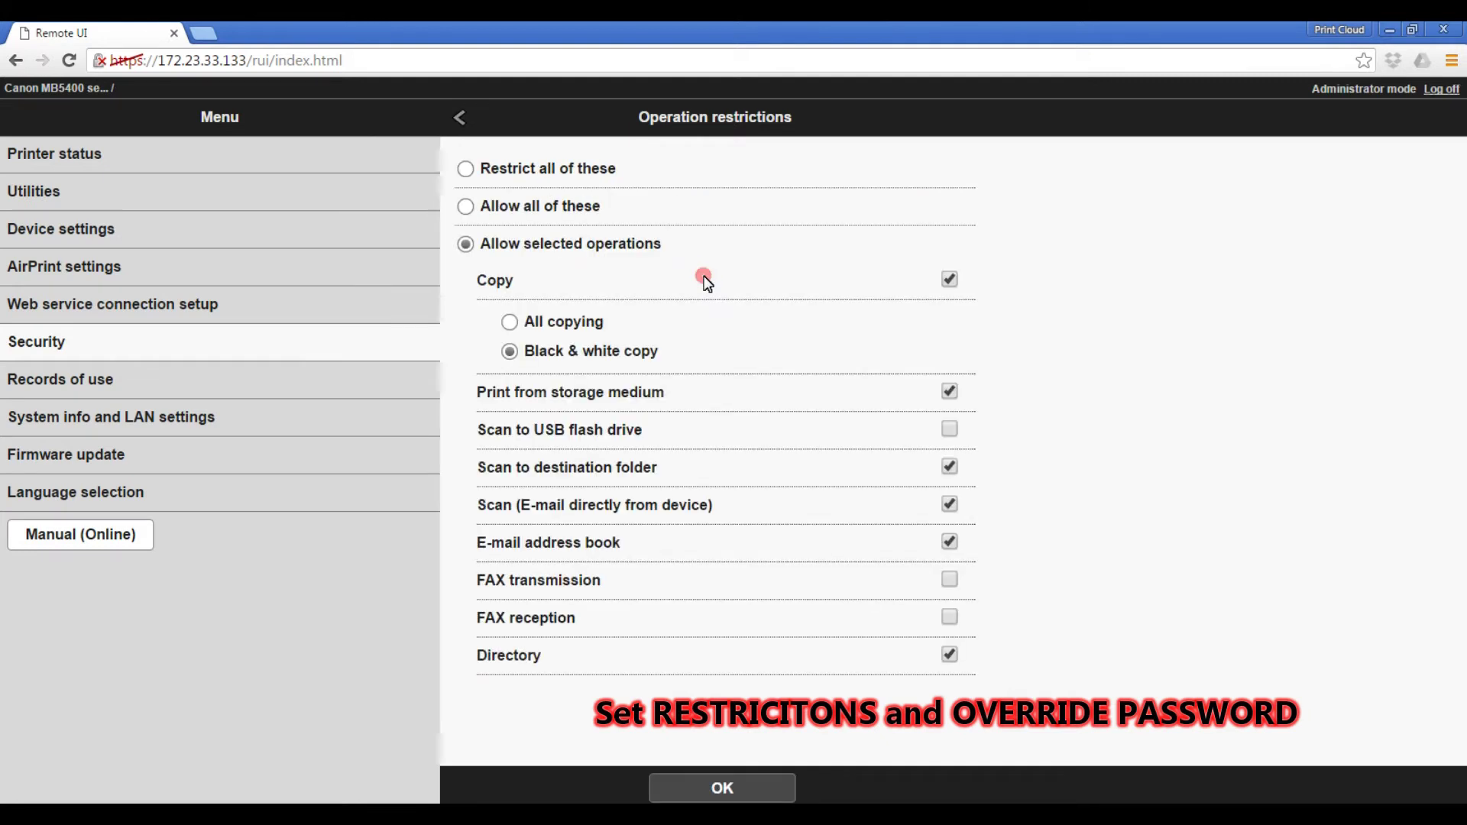
Step: Choose to register an override password under Operation restrictions and acknowledge the notice
left_click(460, 119)
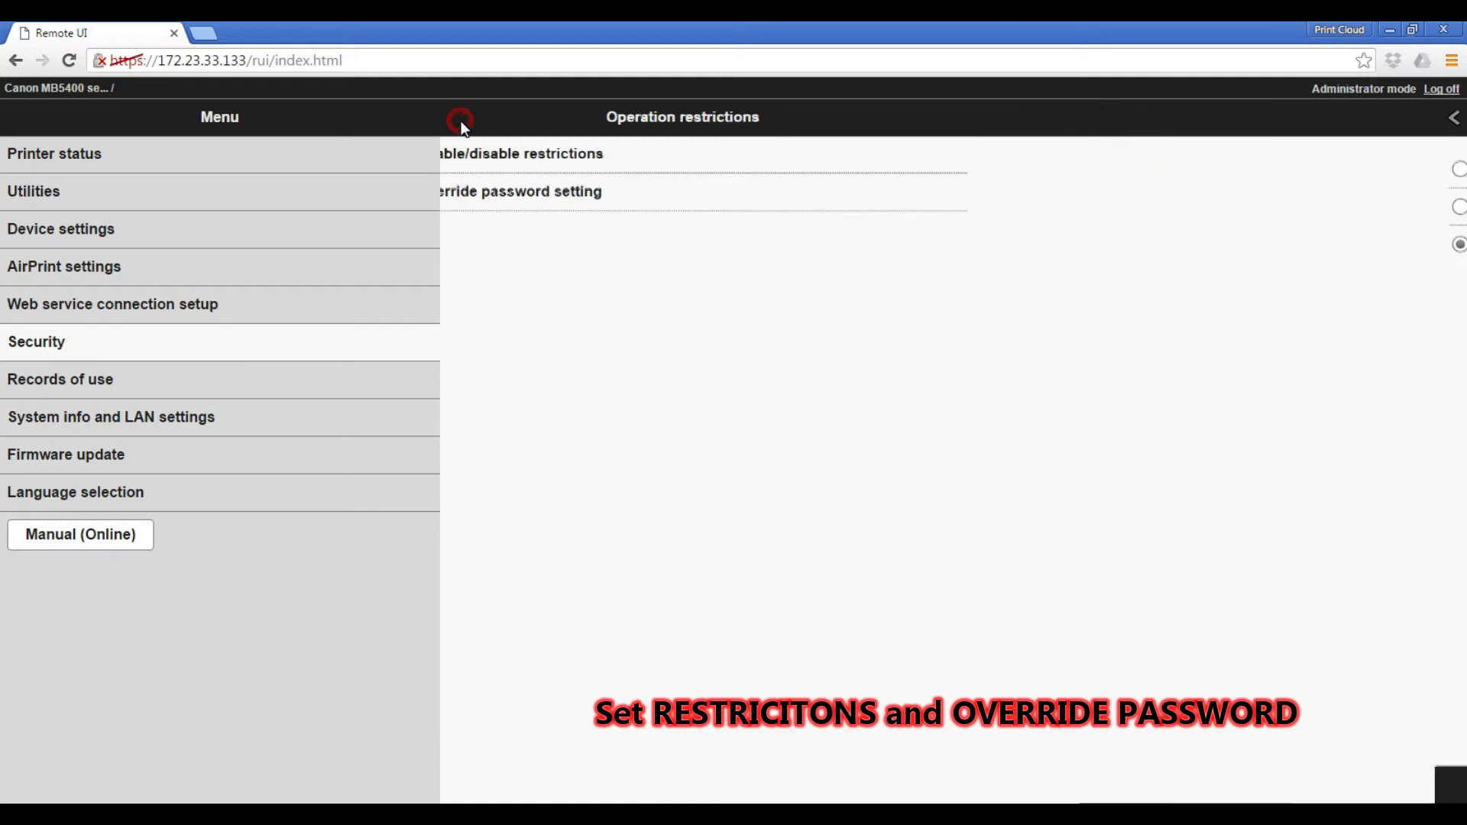
left_click(482, 199)
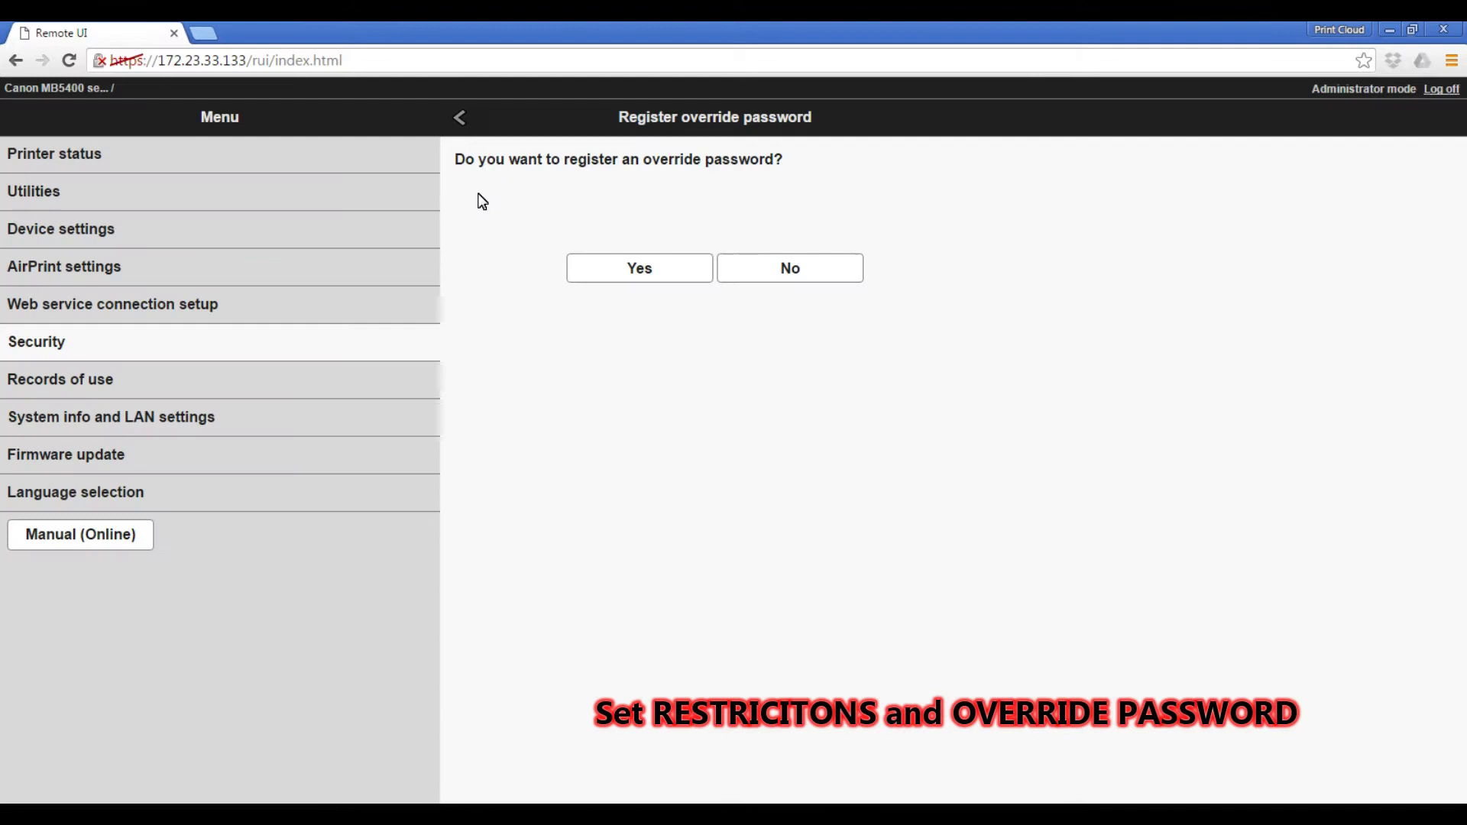
left_click(632, 272)
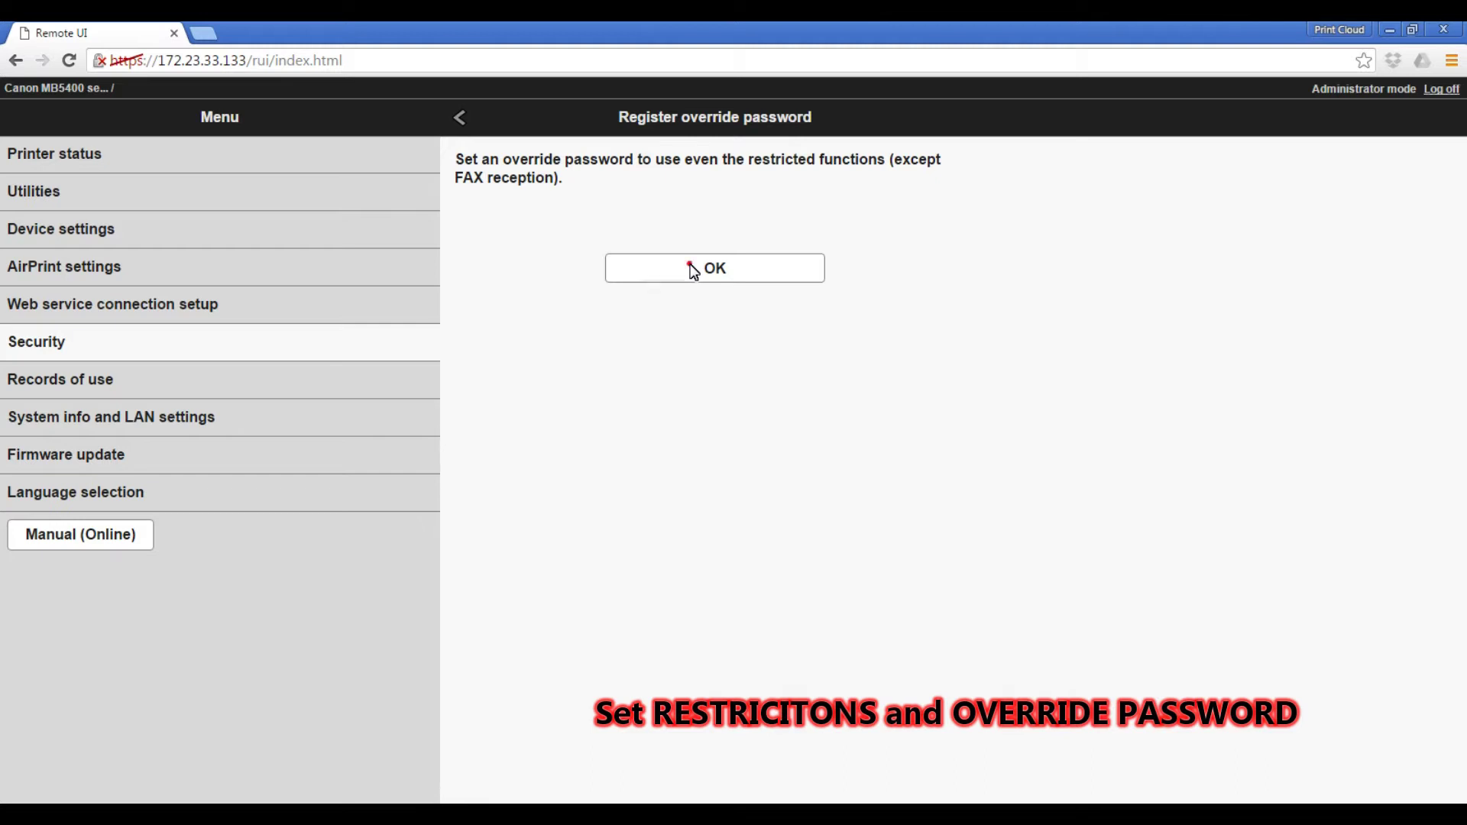
left_click(694, 269)
Step: Enter and confirm the new override password, then save it
left_click(683, 263)
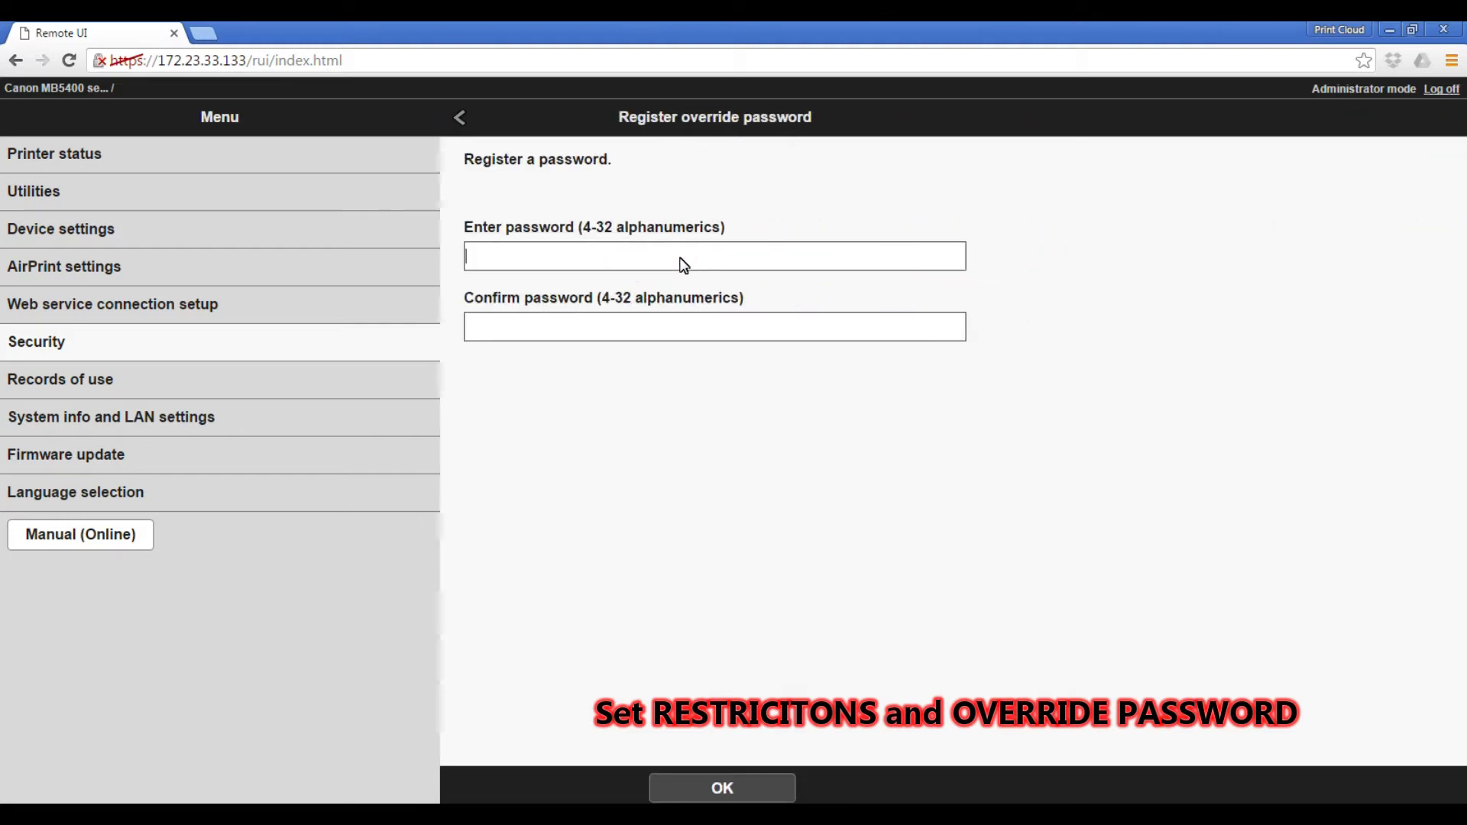
type("1234")
key("Tab")
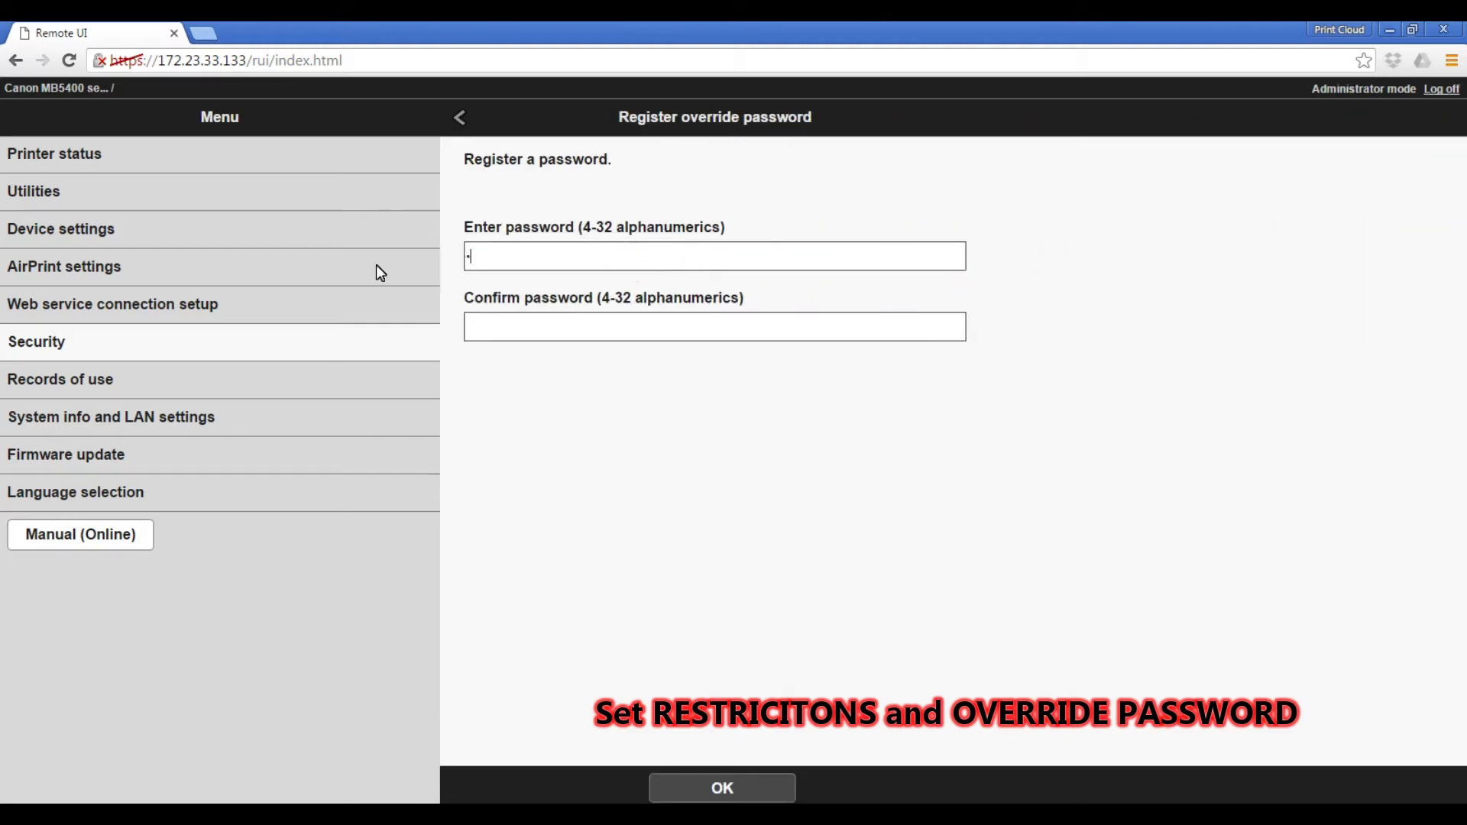
type("2345")
key("Tab")
type("12345")
left_click(690, 786)
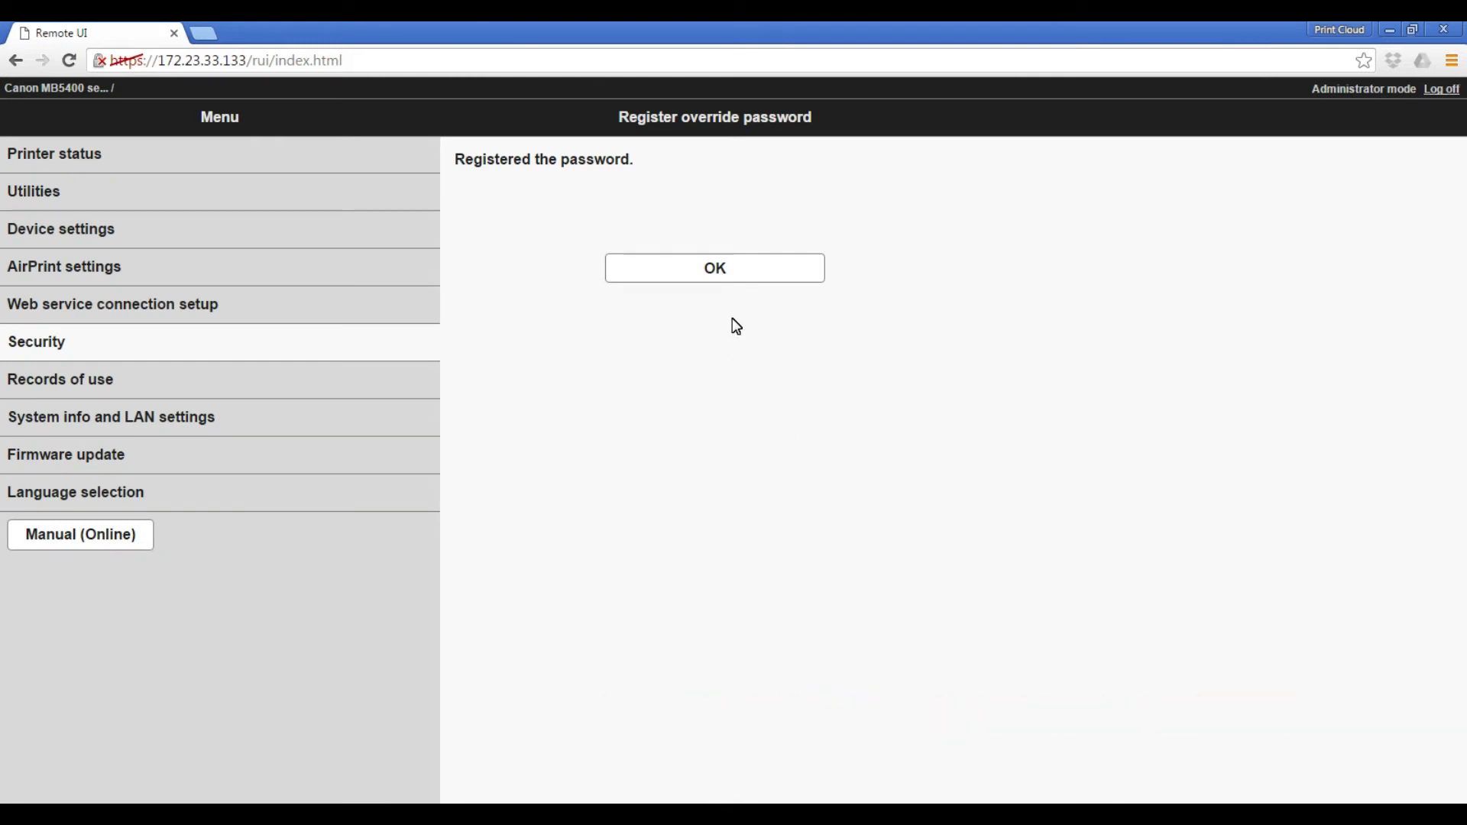
Step: Click OK on the Registered the password message
left_click(719, 278)
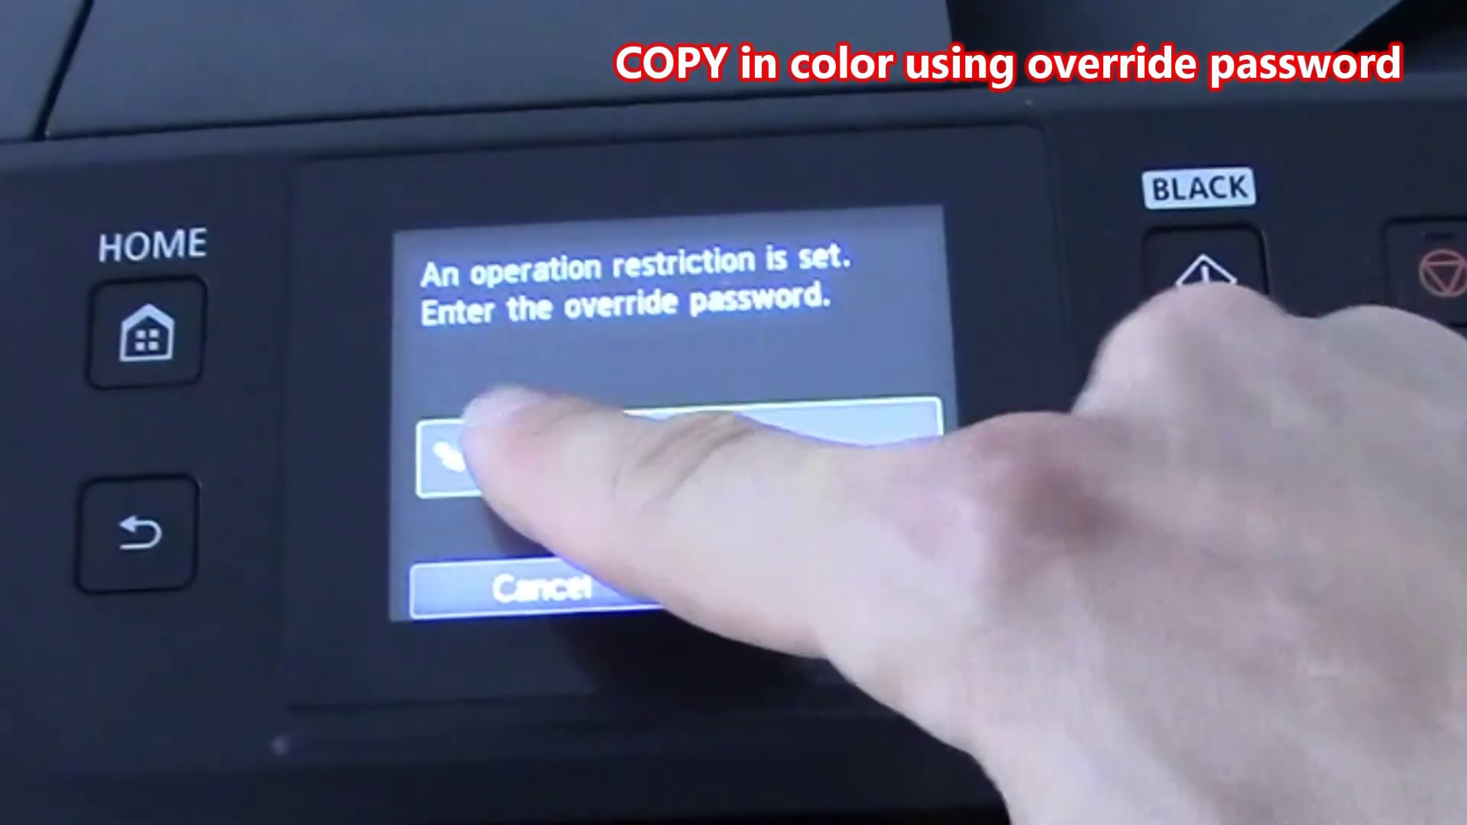
Step: On the printer panel, type the override password on the on-screen keyboard to start the colour copy
left_click(489, 451)
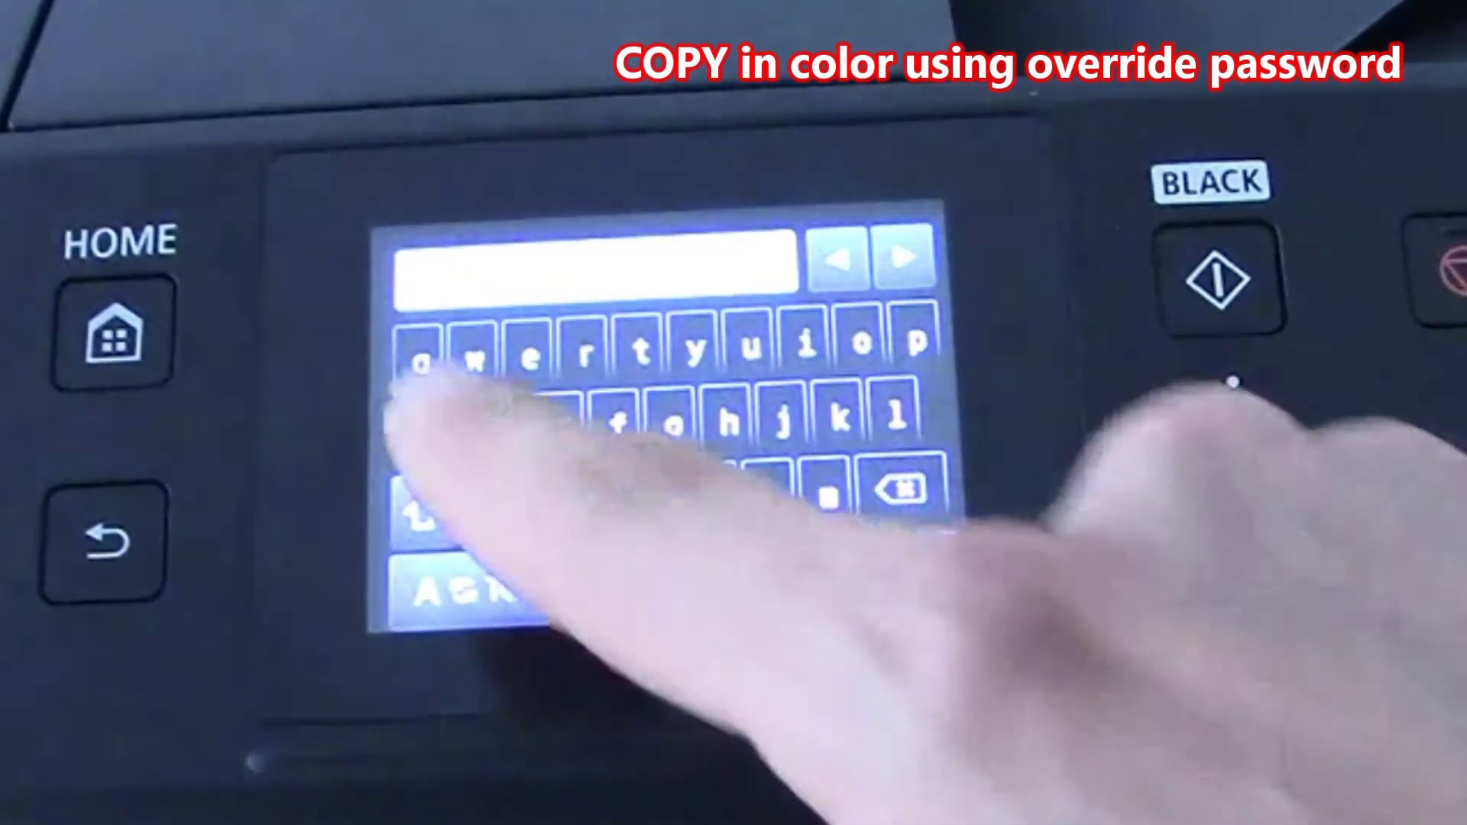
left_click(458, 431)
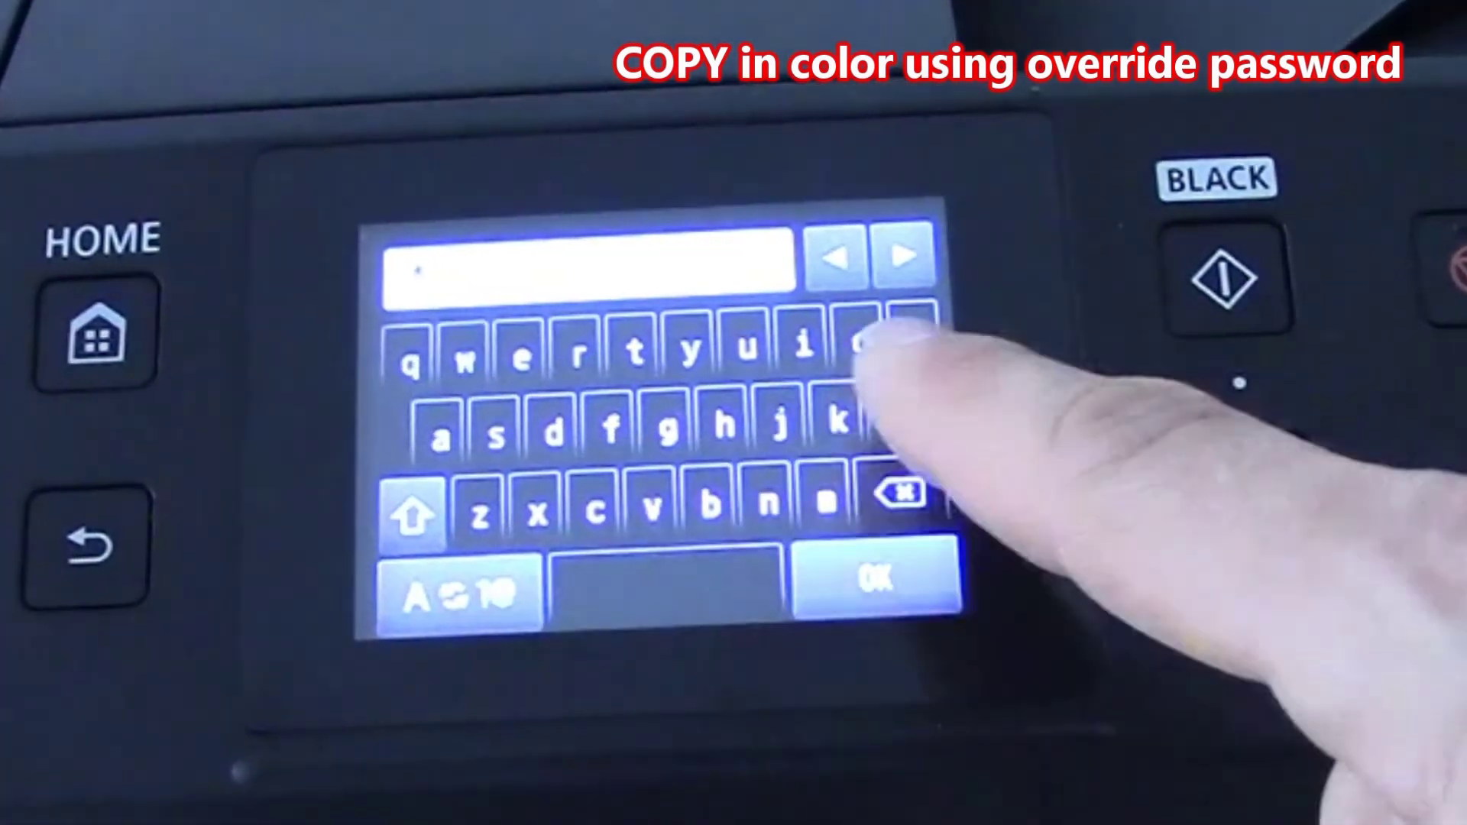
left_click(859, 344)
left_click(803, 344)
left_click(464, 355)
left_click(464, 355)
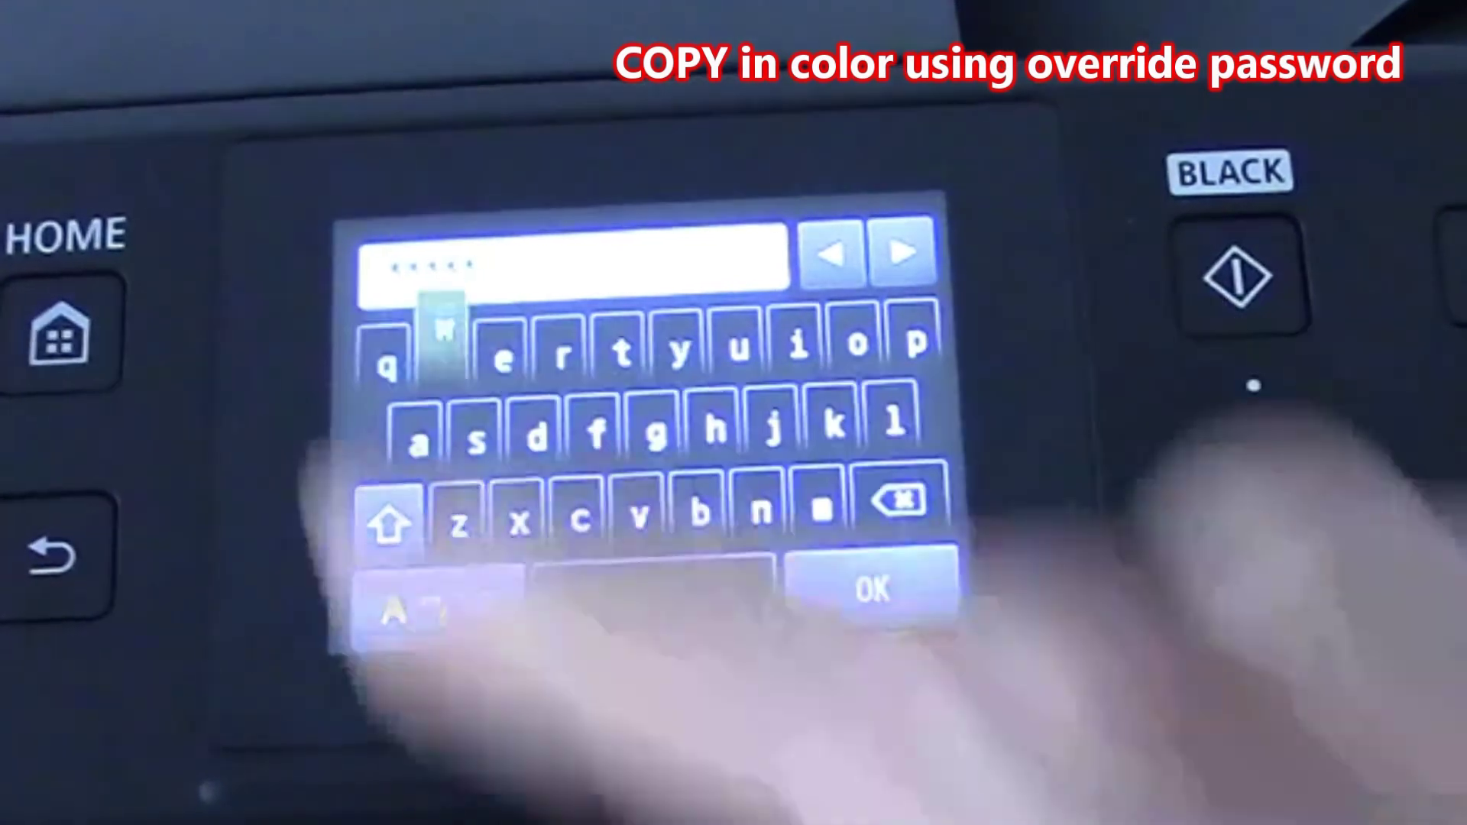
left_click(872, 588)
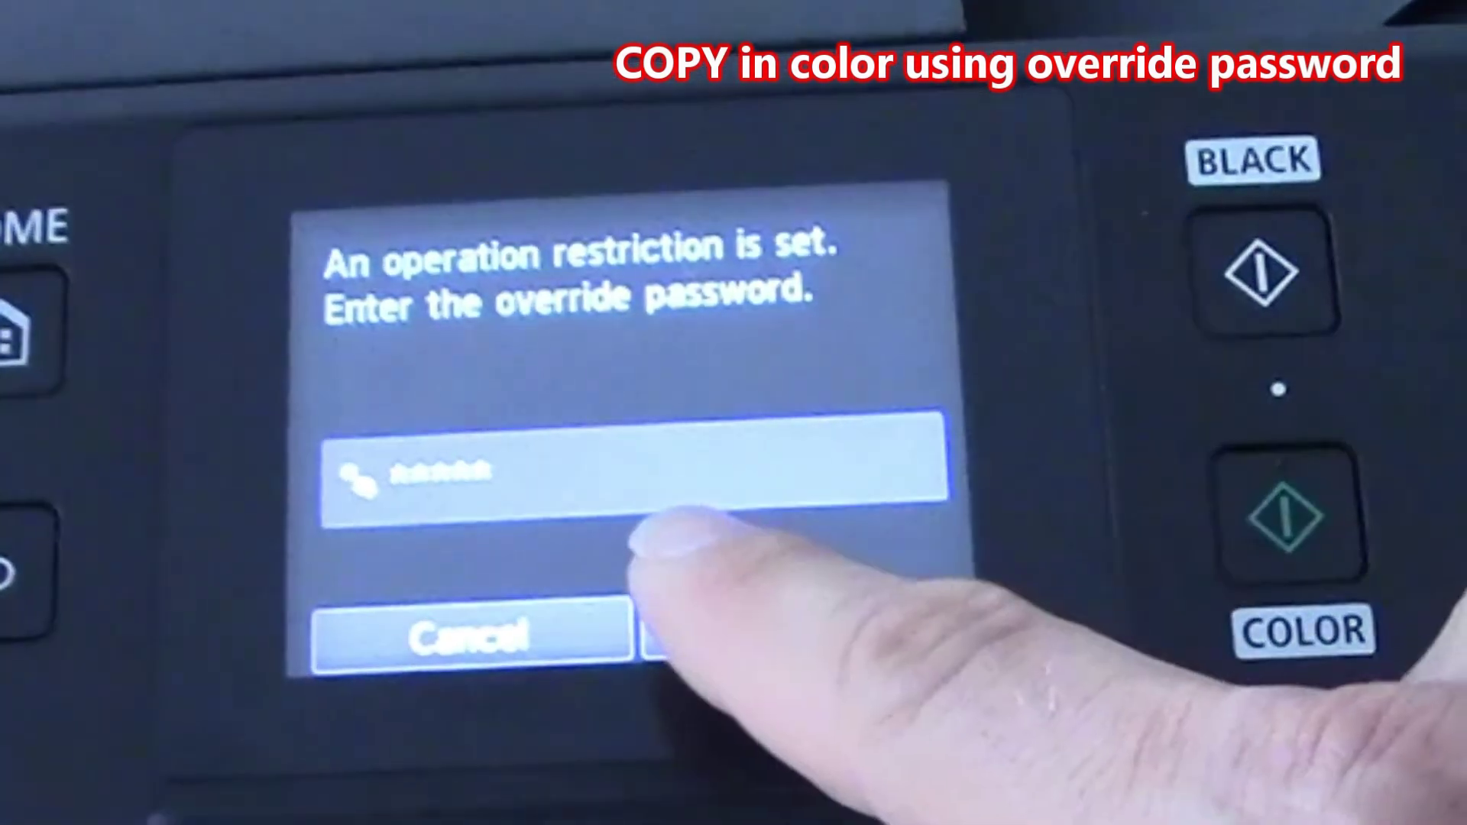
left_click(802, 615)
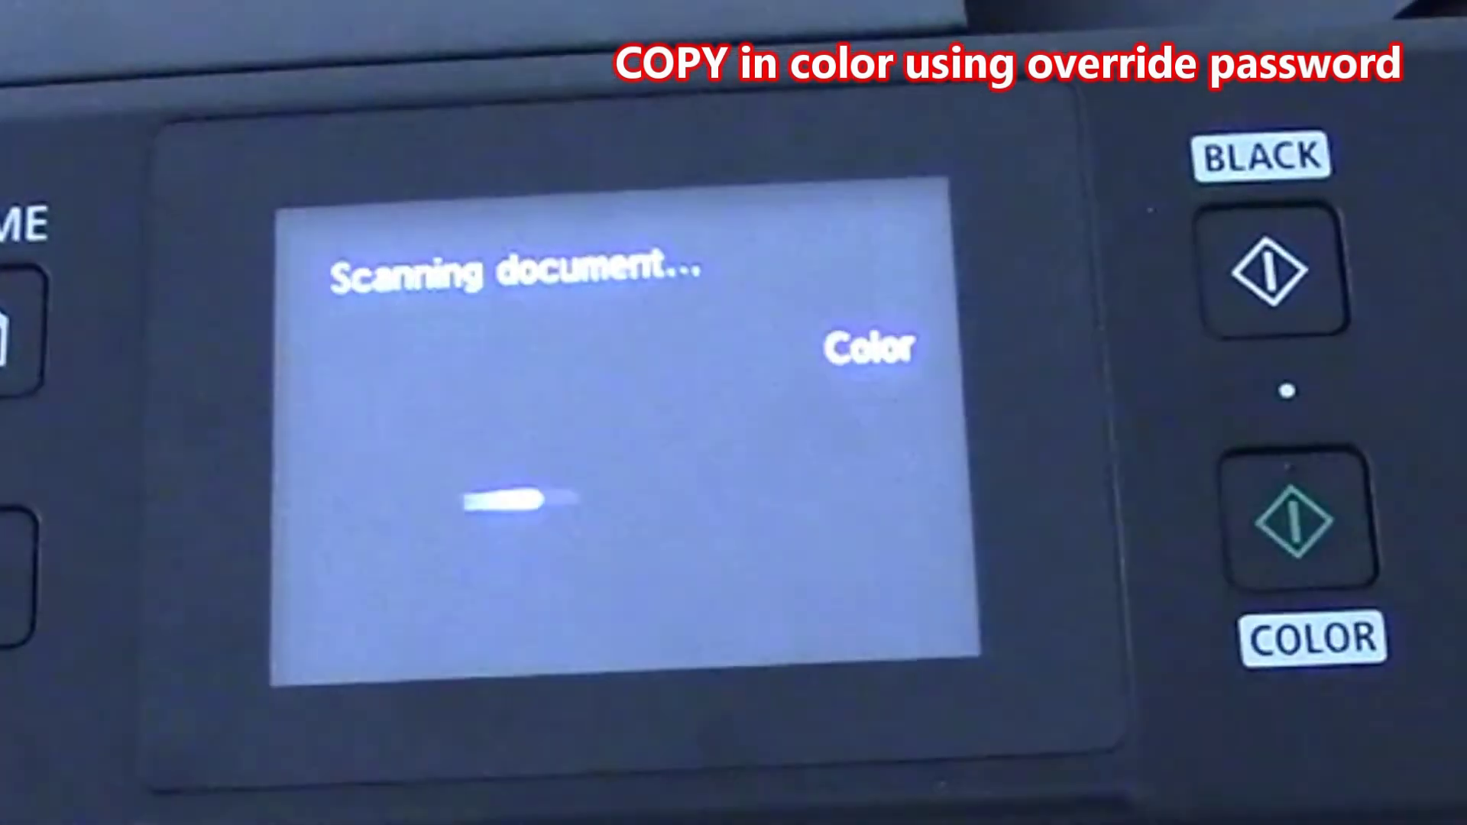